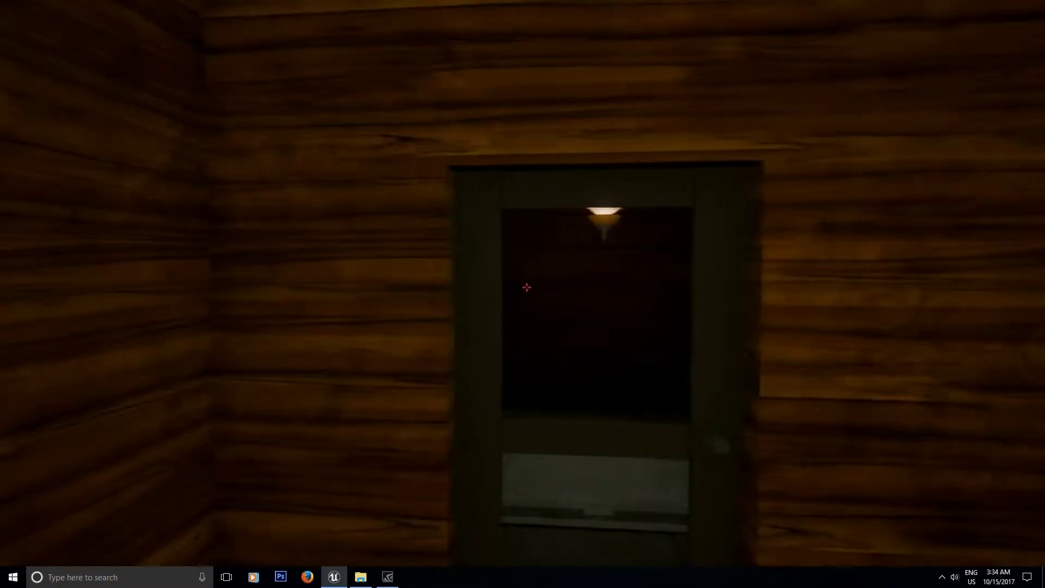
Go through the first doors and grab the key from the orange table
{"action": "key", "text": "e"}
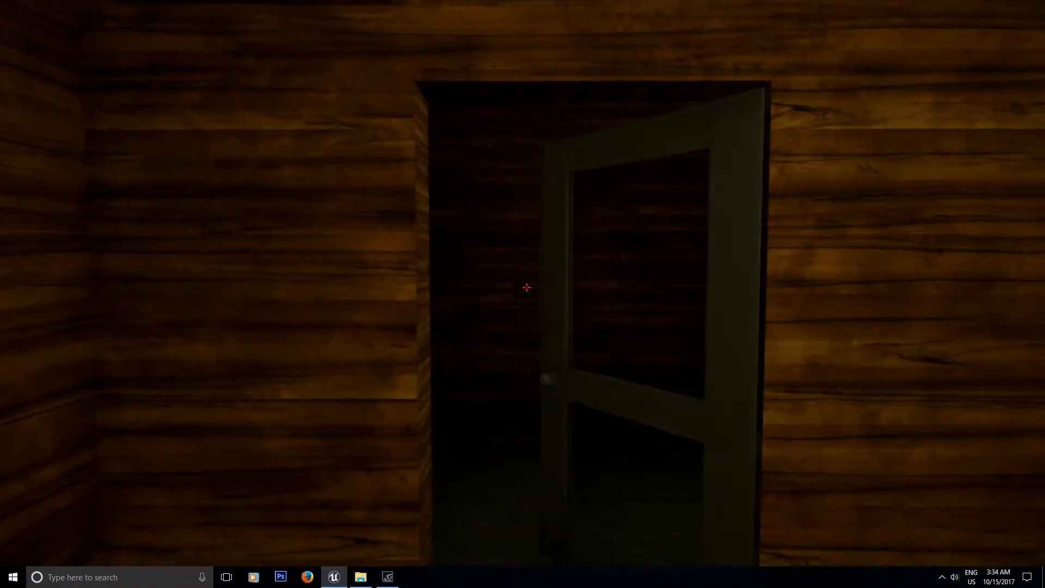
{"action": "key", "text": "w"}
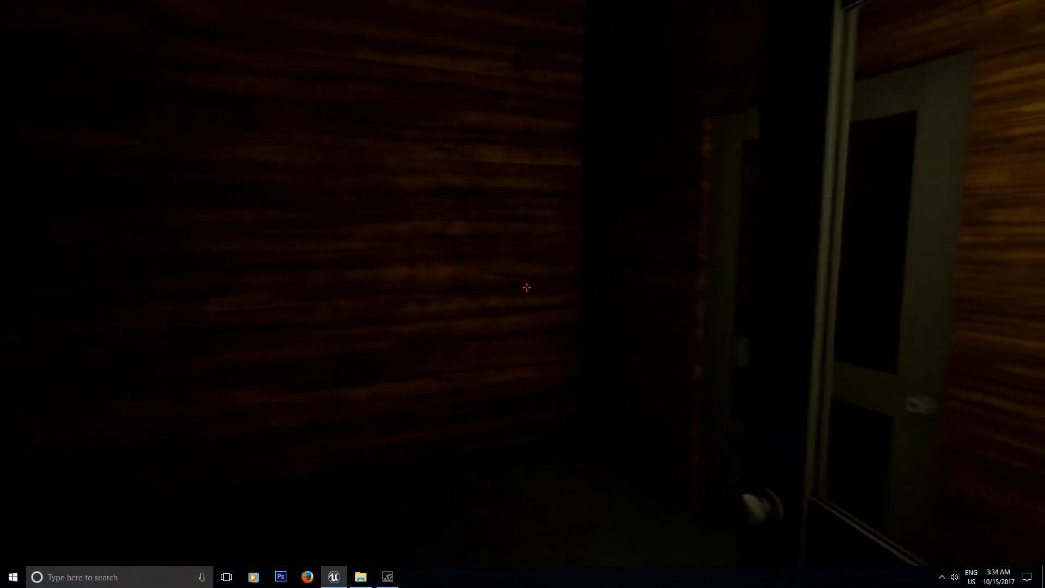
{"action": "key", "text": "e"}
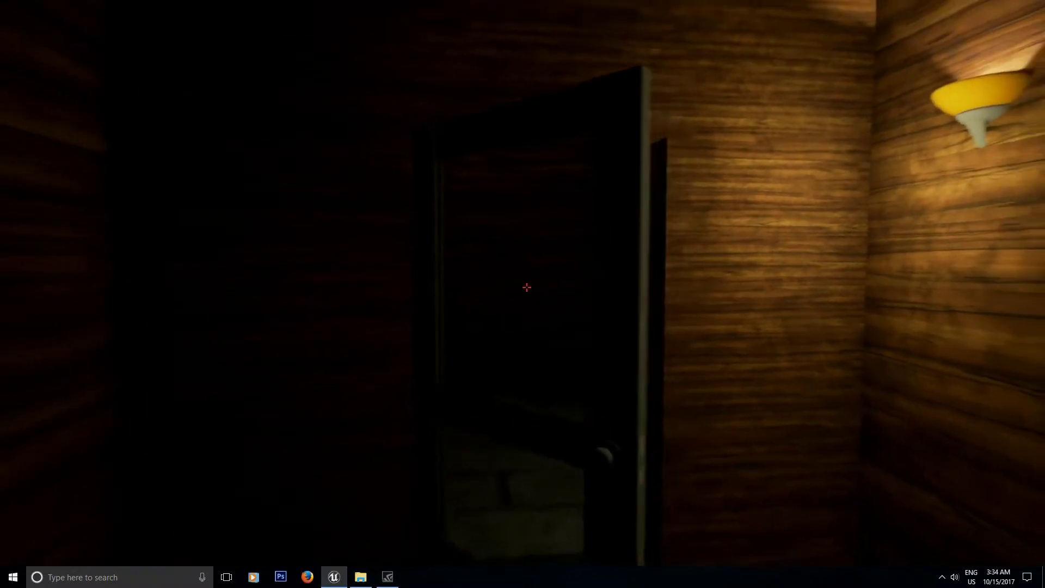
{"action": "key", "text": "w"}
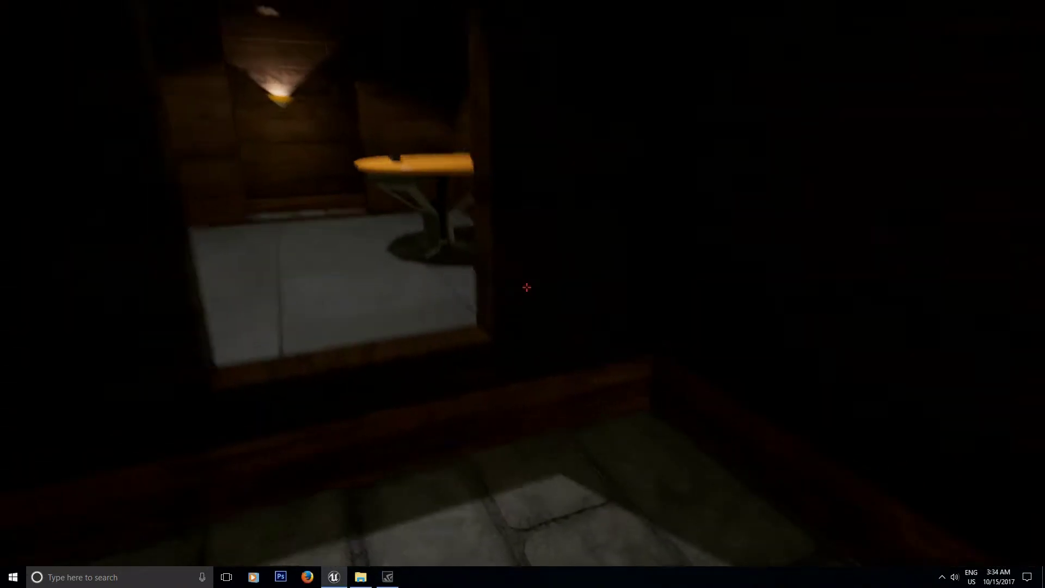
{"action": "key", "text": "w"}
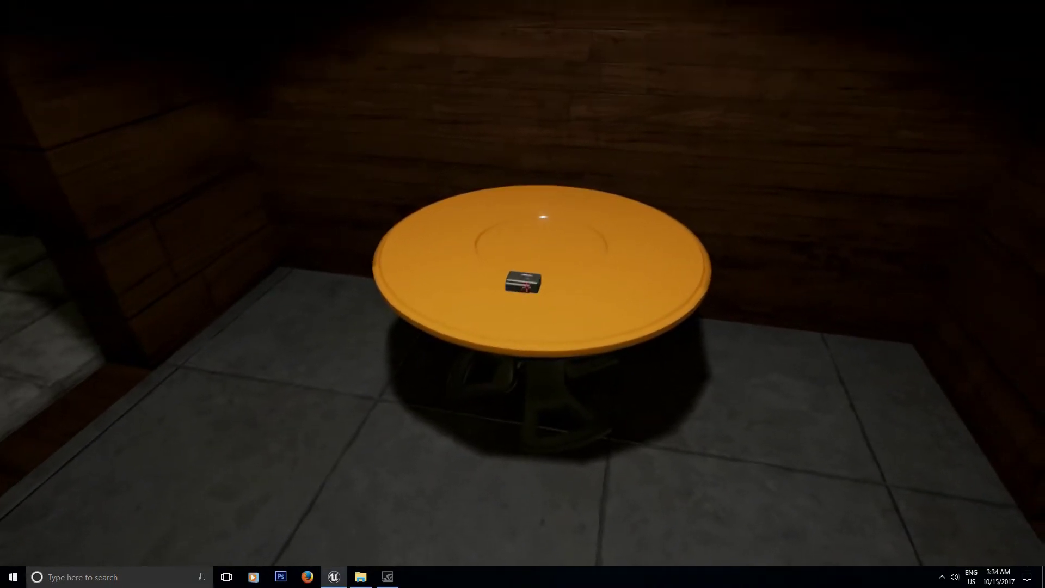
{"action": "key", "text": "w"}
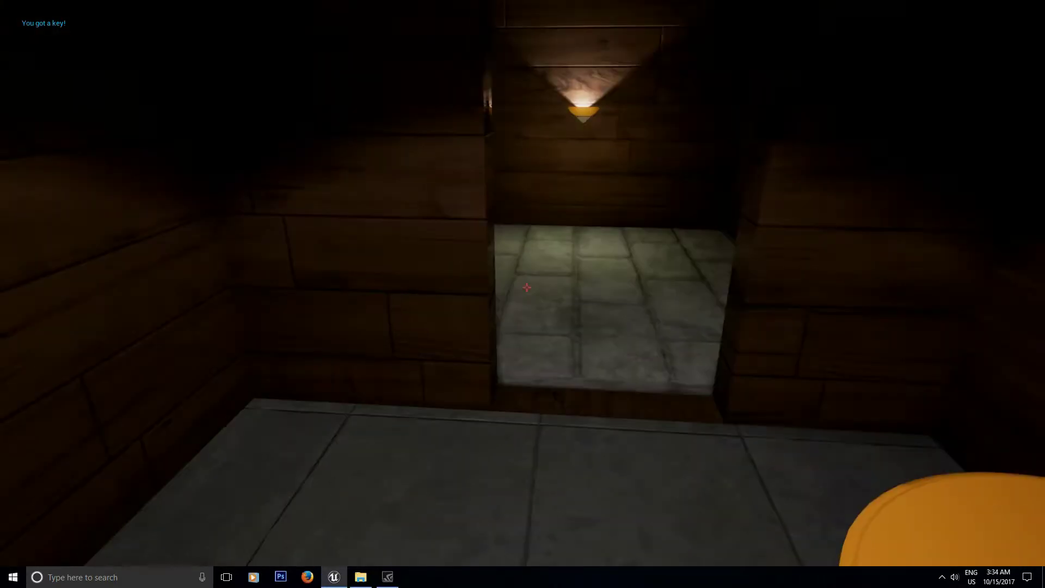
{"action": "key", "text": "w"}
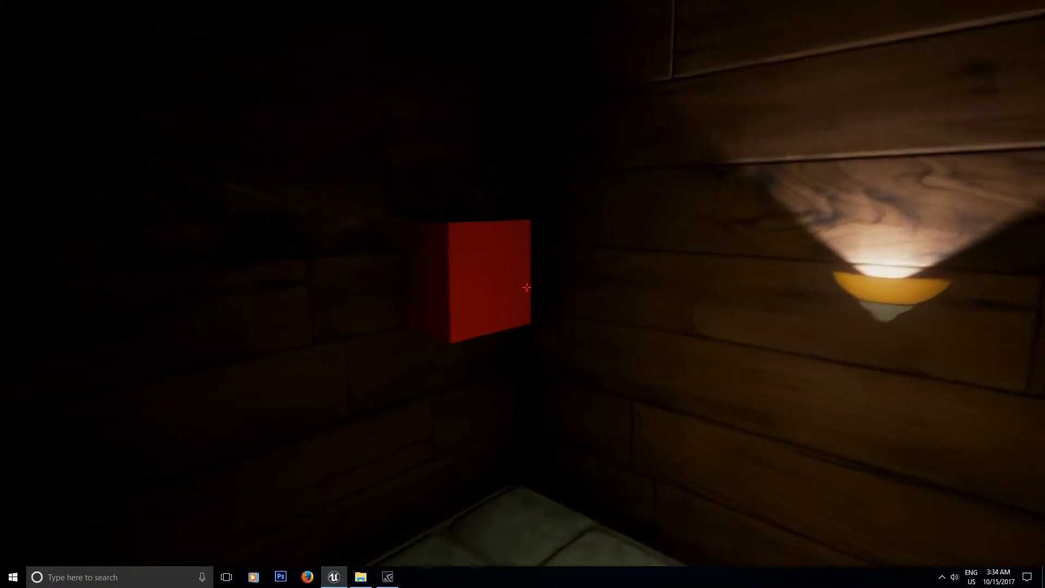
Activate the red wall panel, then unlock the hallway doors toward the floor hatch
{"action": "left_click", "coordinate": [526, 288]}
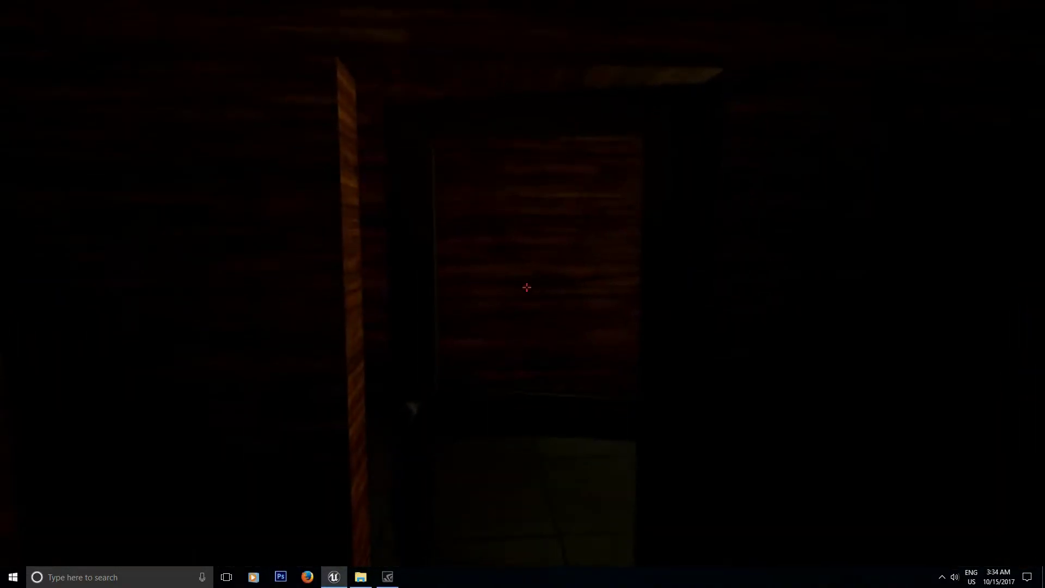
{"action": "key", "text": "w"}
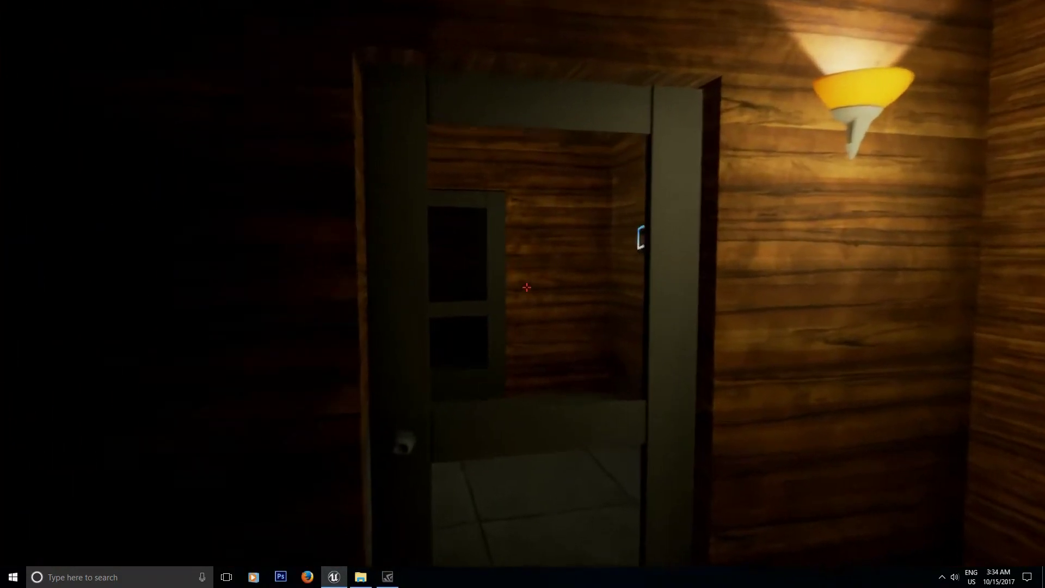
{"action": "left_click", "coordinate": [527, 287]}
{"action": "key", "text": "w"}
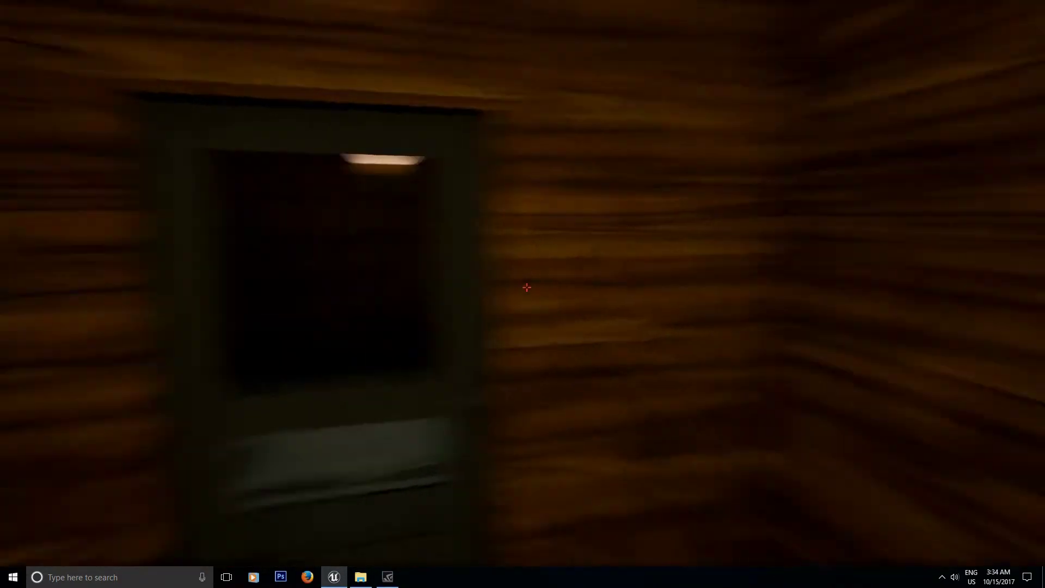
{"action": "left_click", "coordinate": [527, 287]}
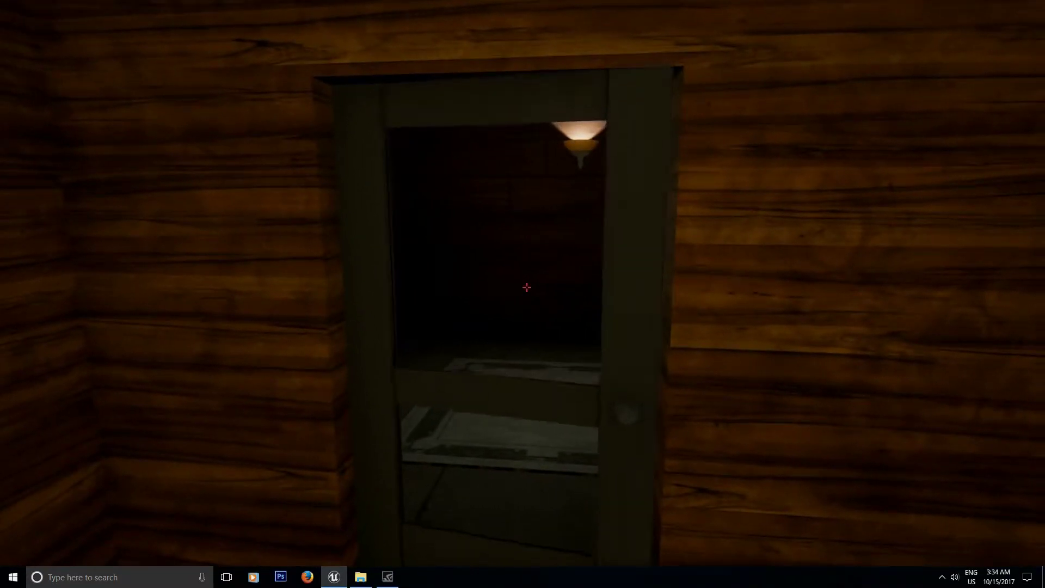
{"action": "left_click", "coordinate": [526, 287]}
{"action": "key", "text": "w"}
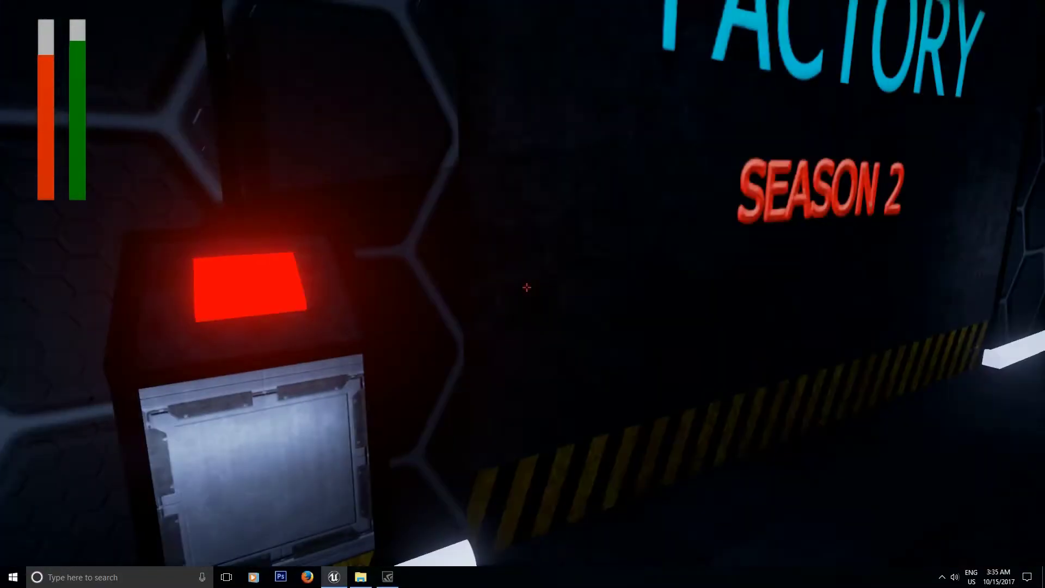
Try the unpowered door console, then jump up the striped ledges toward the red button
{"action": "key", "text": "e"}
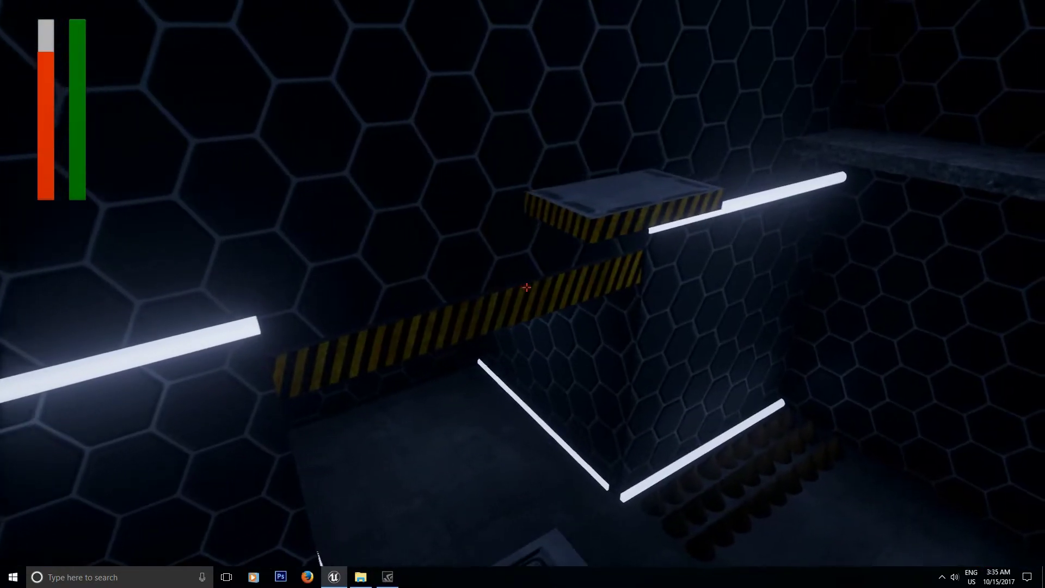
{"action": "key", "text": "space"}
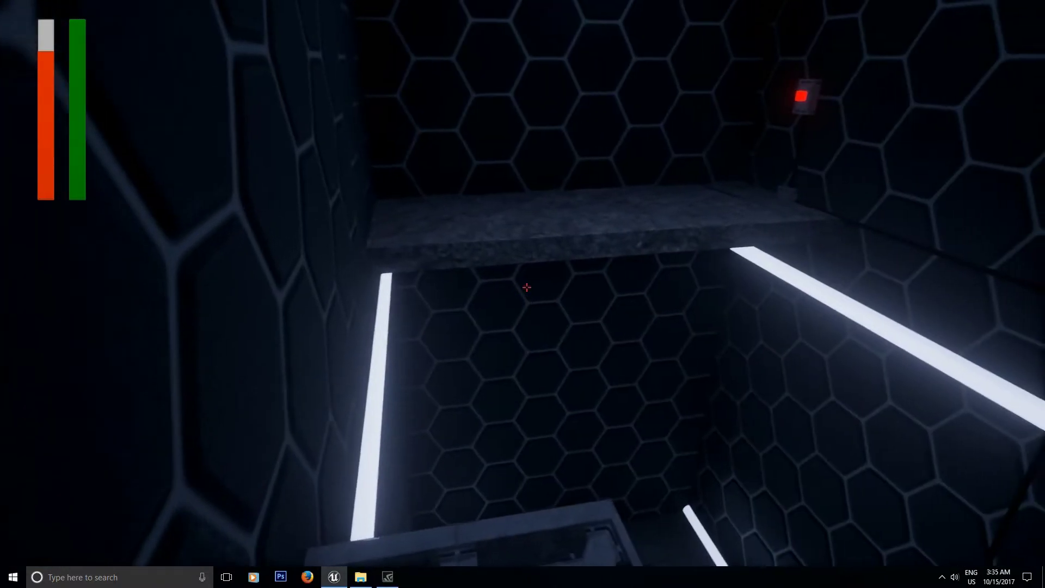
{"action": "key", "text": "space"}
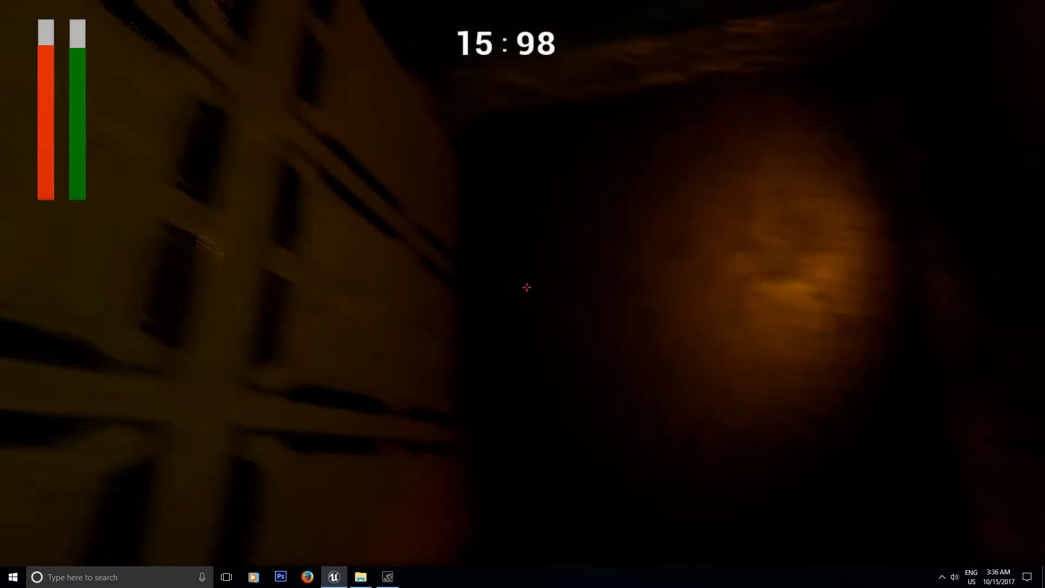
{"action": "key", "text": "e"}
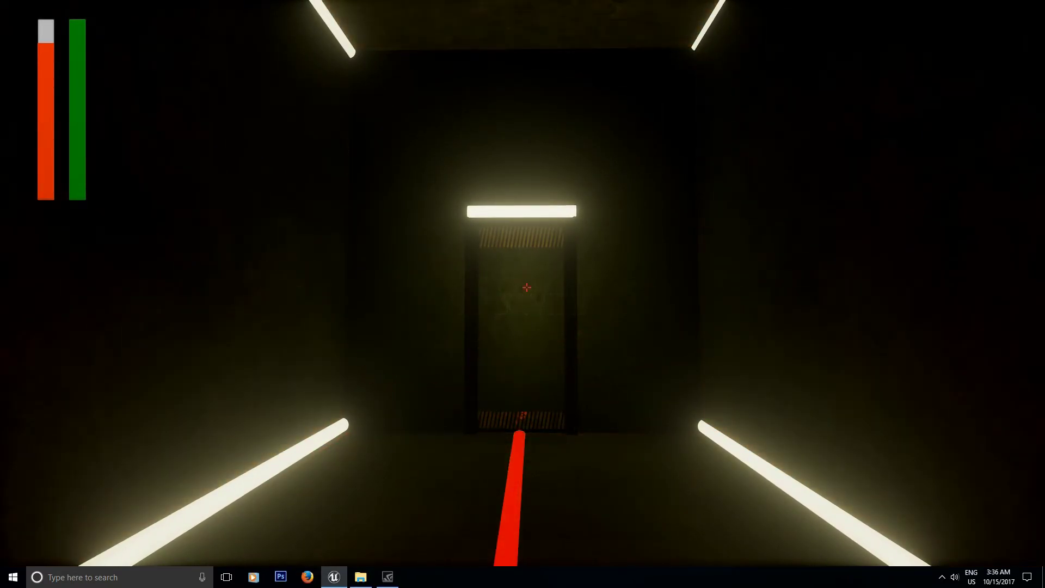
Press the red wall button and run down the corridor to trigger YOU WIN
{"action": "left_click", "coordinate": [526, 288]}
Stop Play-In-Editor with Esc and look around the factory corridor in the viewport
{"action": "key", "text": "Escape"}
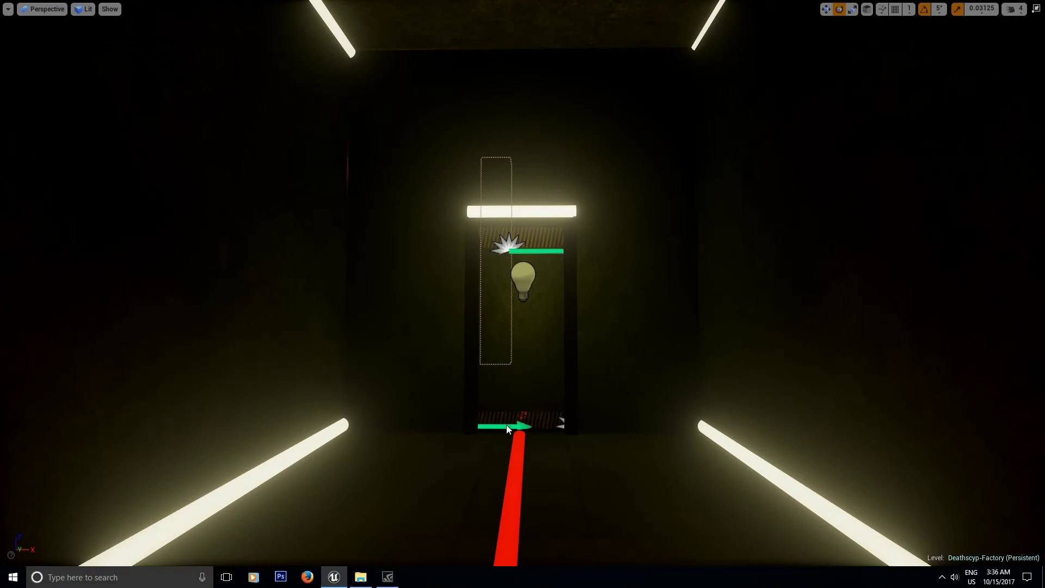
{"action": "mouse_move", "coordinate": [506, 424]}
{"action": "right_mouse_down"}
{"action": "mouse_move", "coordinate": [539, 416]}
{"action": "mouse_move", "coordinate": [509, 441]}
{"action": "right_mouse_up"}
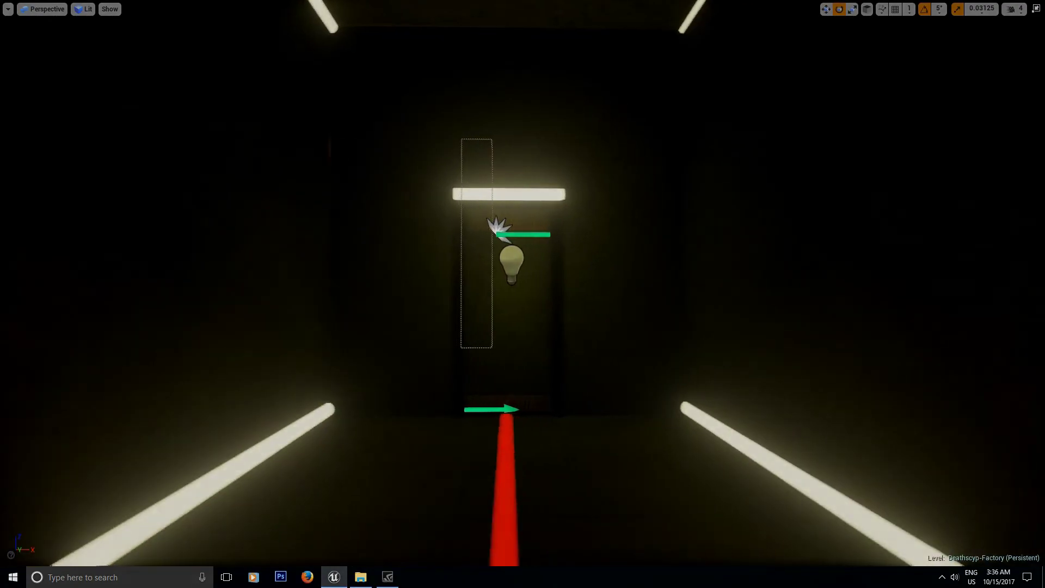